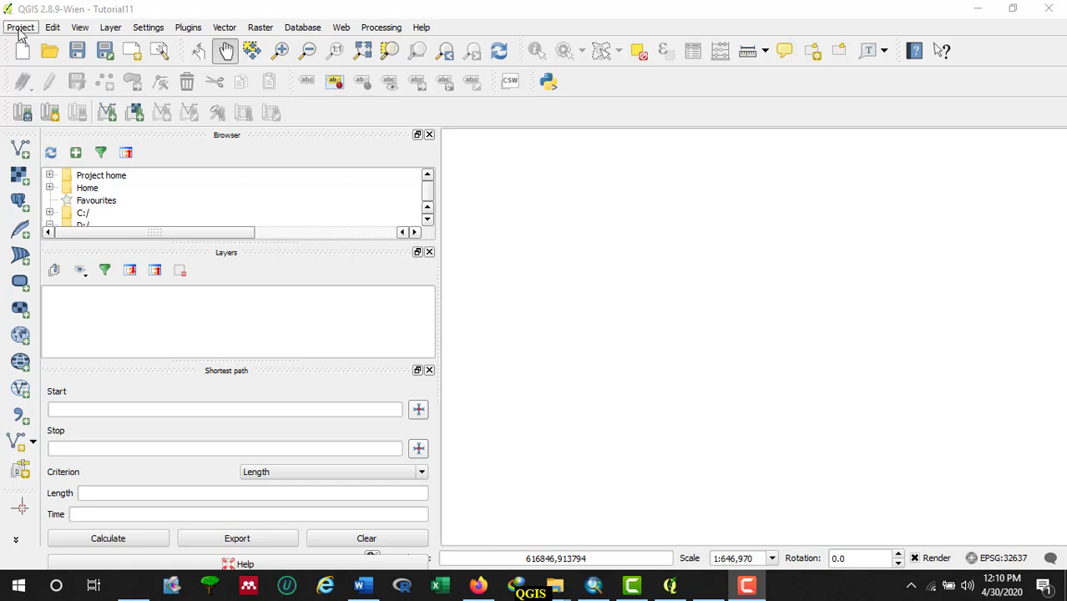
Step: Save the empty project as 'Tutorial1' in the QGIS1 folder using Save As
{"action": "left_click", "coordinate": [20, 28]}
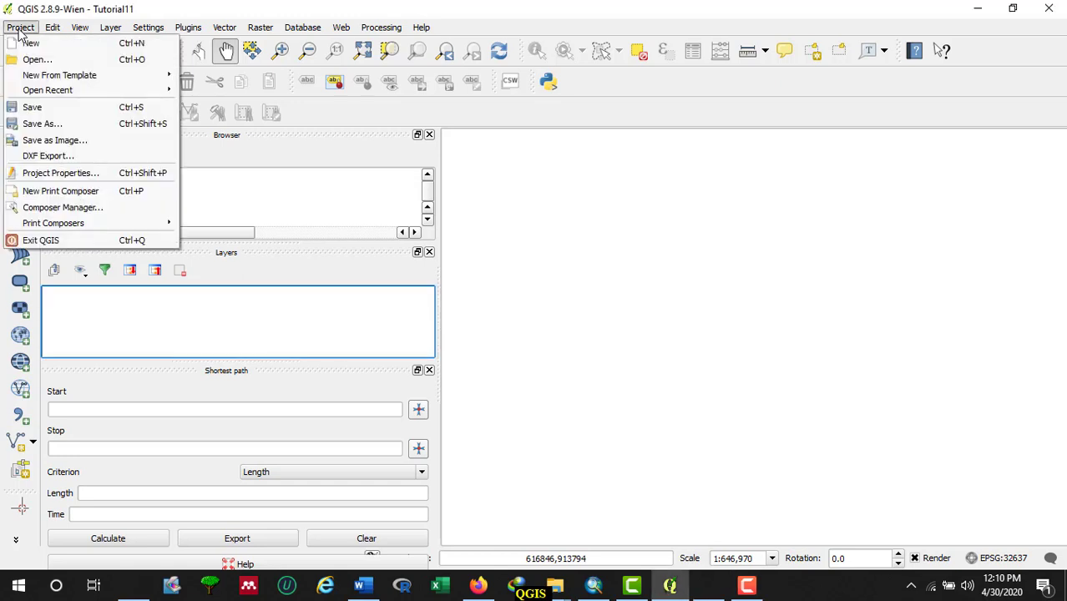
{"action": "left_click", "coordinate": [43, 124]}
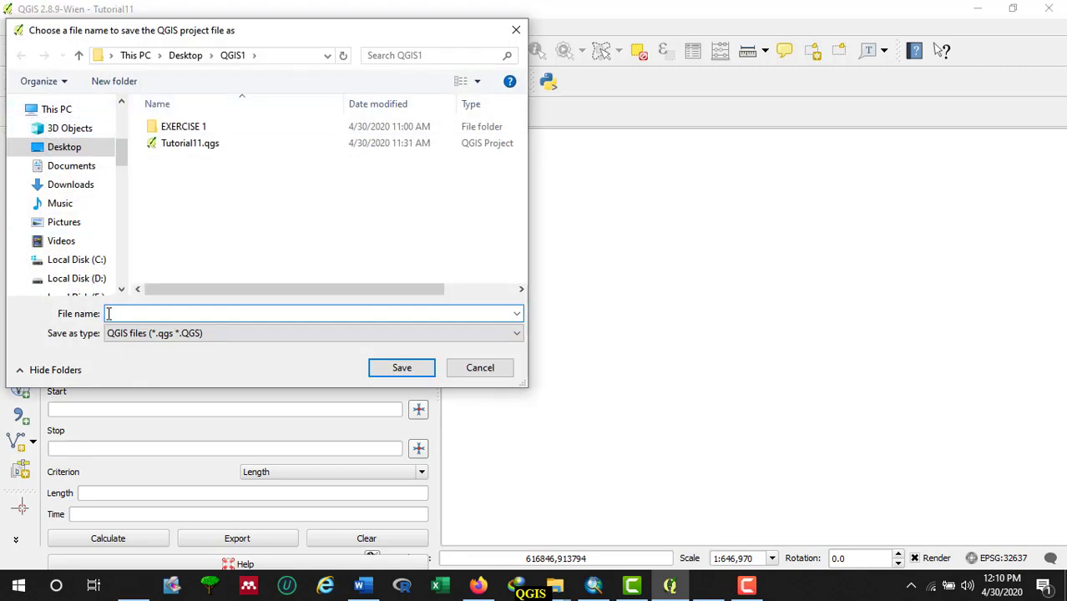
{"action": "type", "text": "T"}
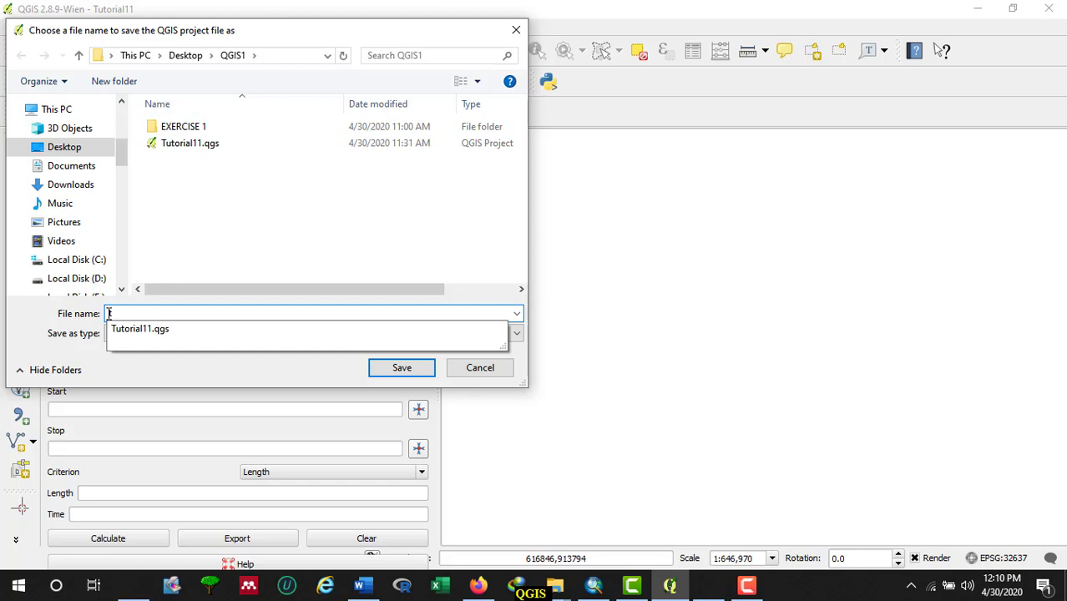
{"action": "type", "text": "utor"}
{"action": "type", "text": "ial1"}
{"action": "left_click", "coordinate": [412, 367]}
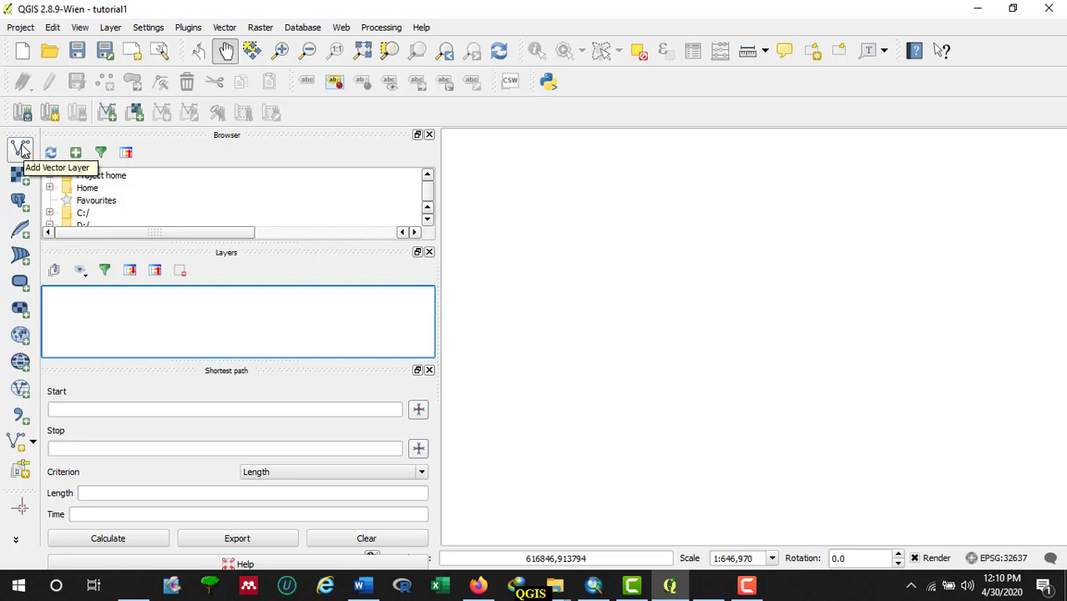
Step: Add Deepwell.shp from Desktop > QGIS1 > EXERCISE 1 as a vector layer
{"action": "left_click", "coordinate": [21, 148]}
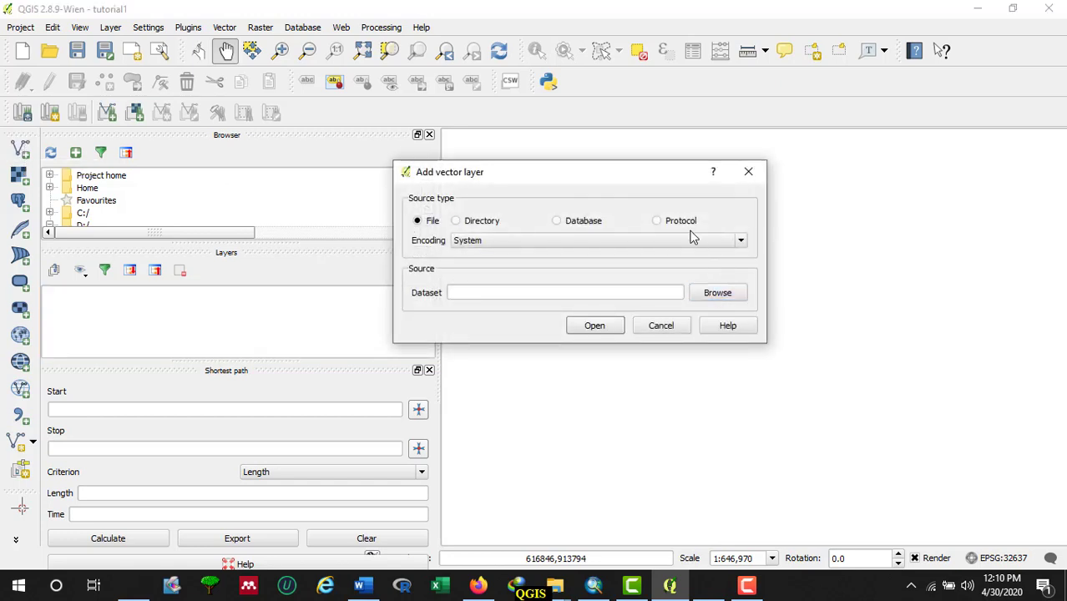
{"action": "left_click", "coordinate": [719, 298]}
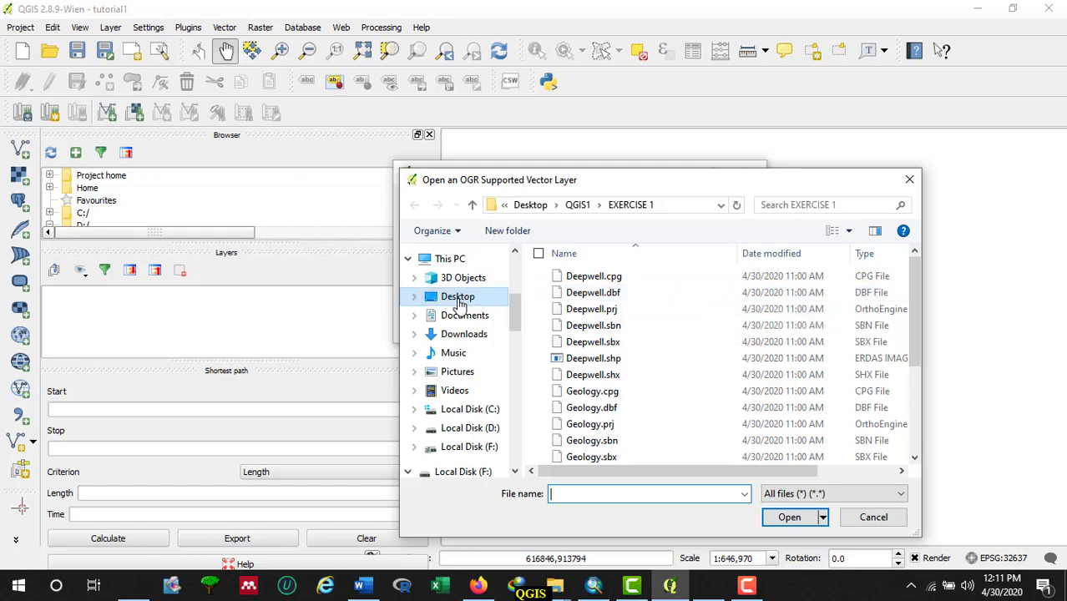
{"action": "left_click", "coordinate": [458, 301]}
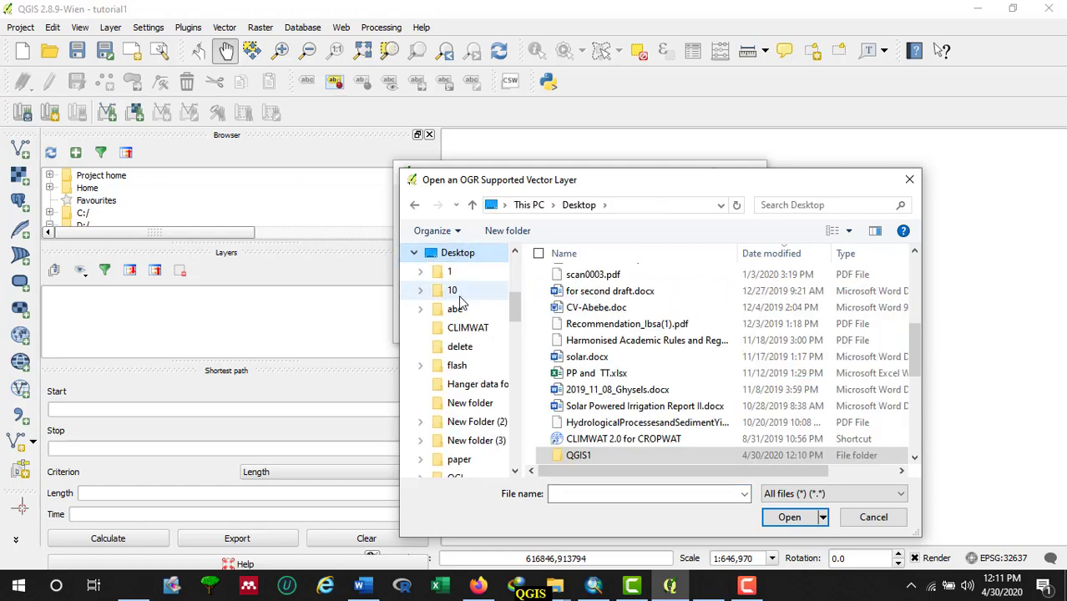
{"action": "double_click", "coordinate": [586, 454]}
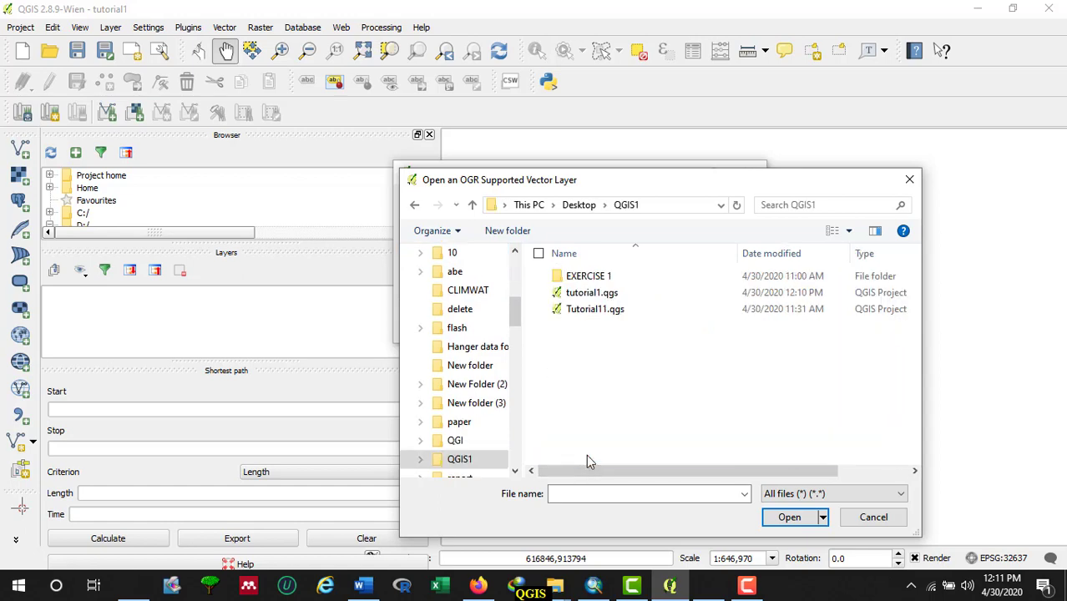
{"action": "double_click", "coordinate": [597, 276]}
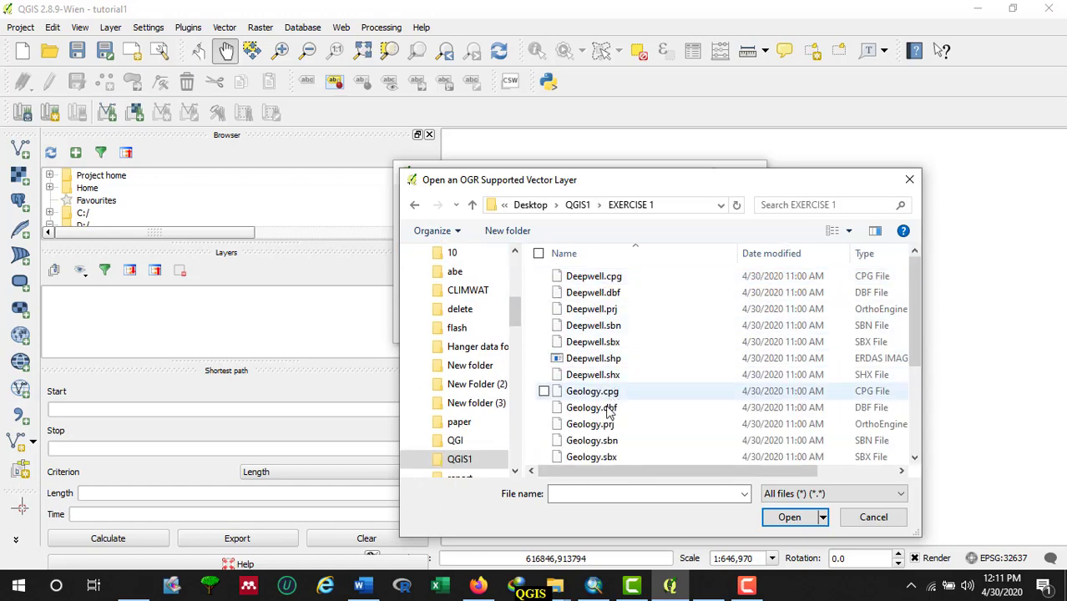
{"action": "left_click", "coordinate": [608, 364]}
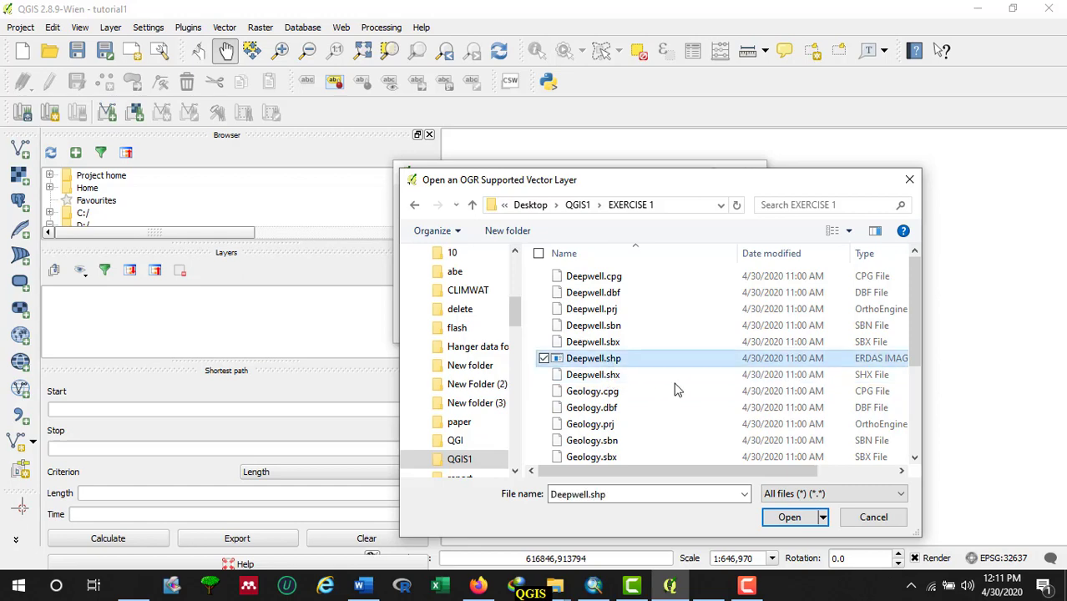
{"action": "left_click", "coordinate": [791, 518]}
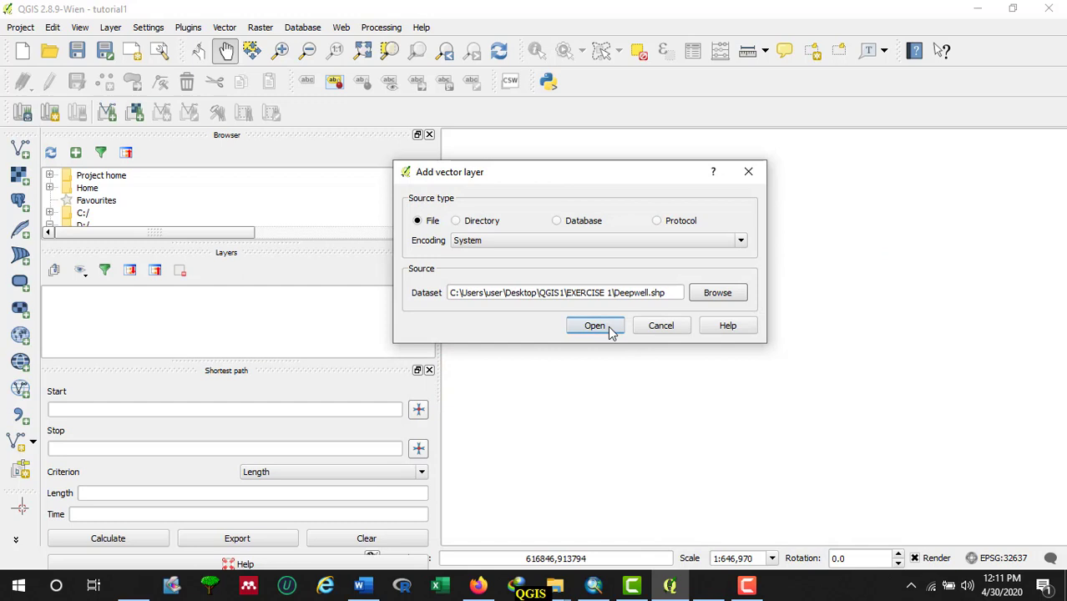
{"action": "left_click", "coordinate": [605, 331]}
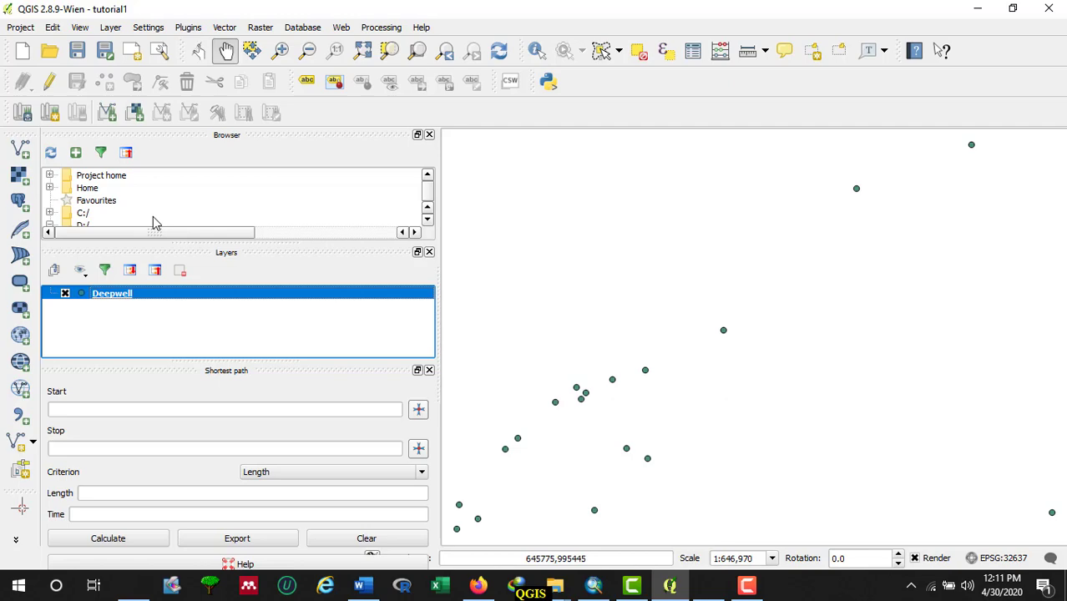
Step: Add Geology.shp from EXERCISE 1 as a vector layer above Deepwell
{"action": "left_click", "coordinate": [21, 148]}
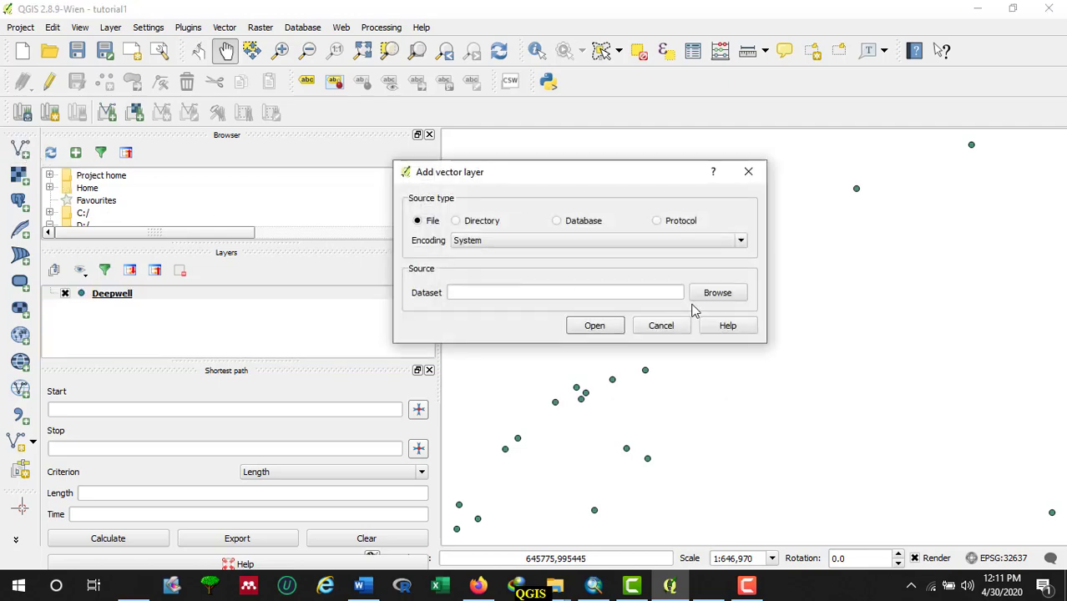
{"action": "left_click", "coordinate": [717, 292]}
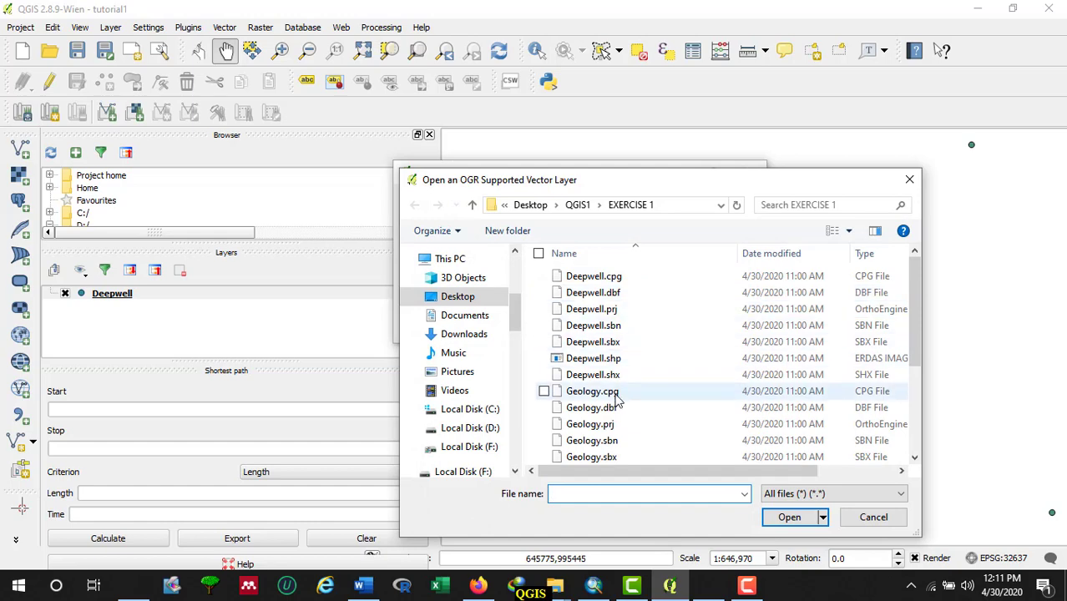
{"action": "scroll", "coordinate": [616, 401], "scroll_direction": "down", "scroll_amount": 1}
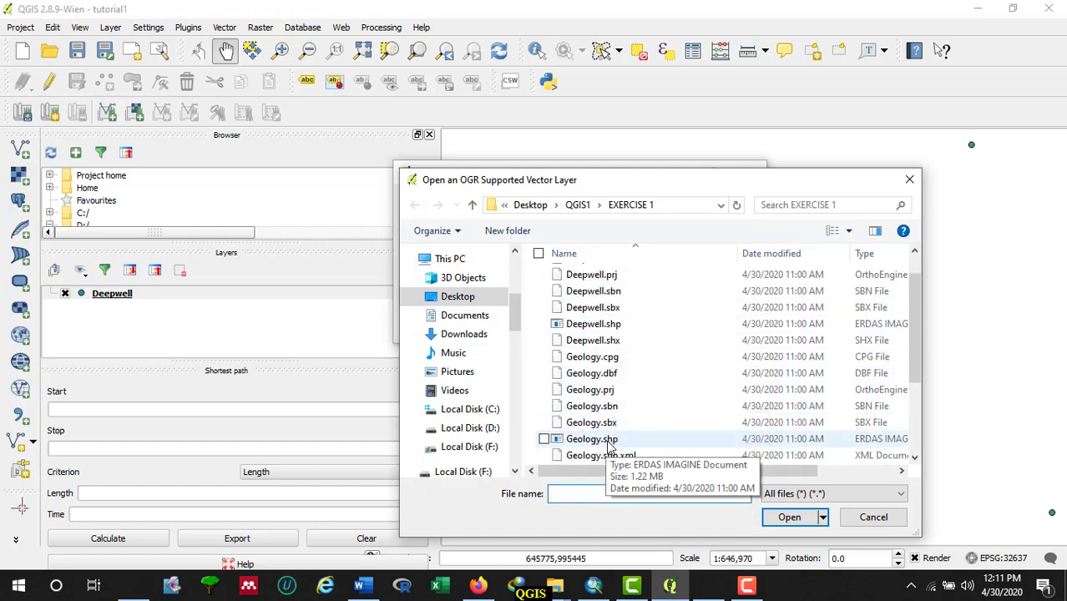
{"action": "left_click", "coordinate": [608, 443]}
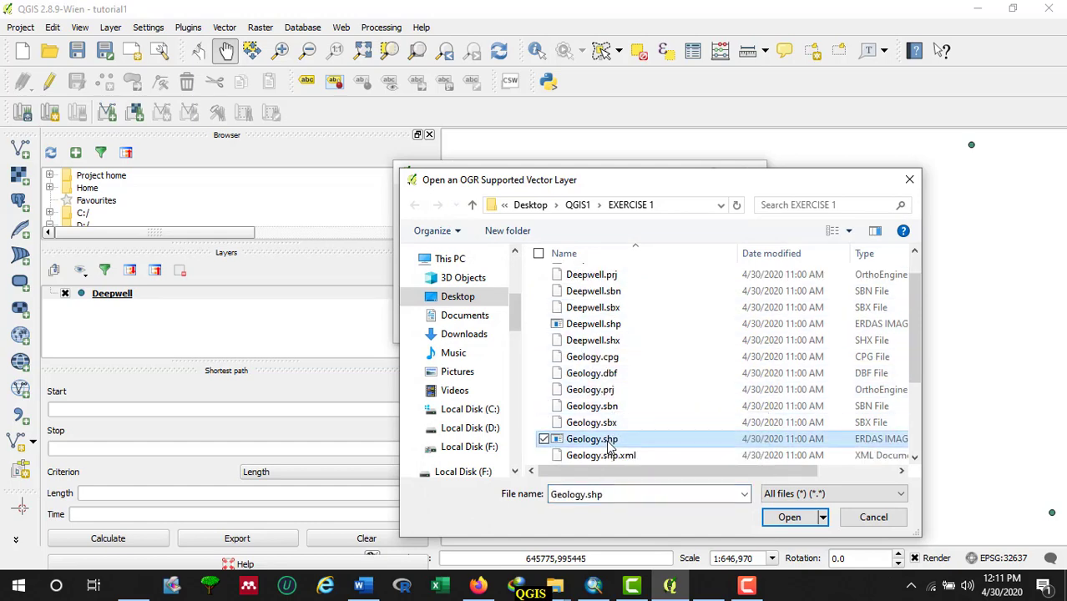
{"action": "left_click", "coordinate": [790, 518]}
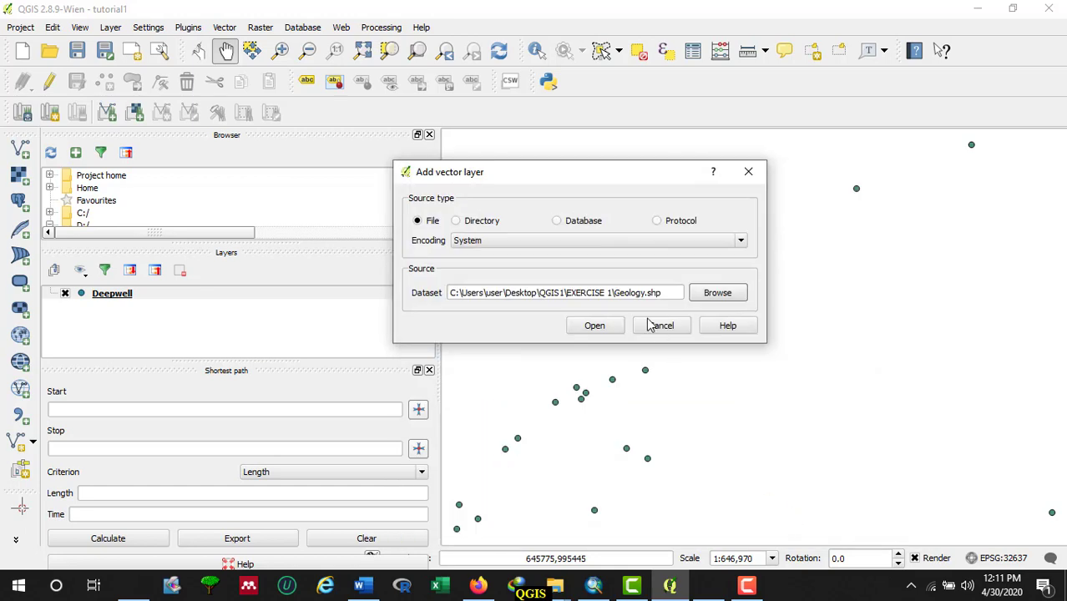
{"action": "left_click", "coordinate": [595, 325]}
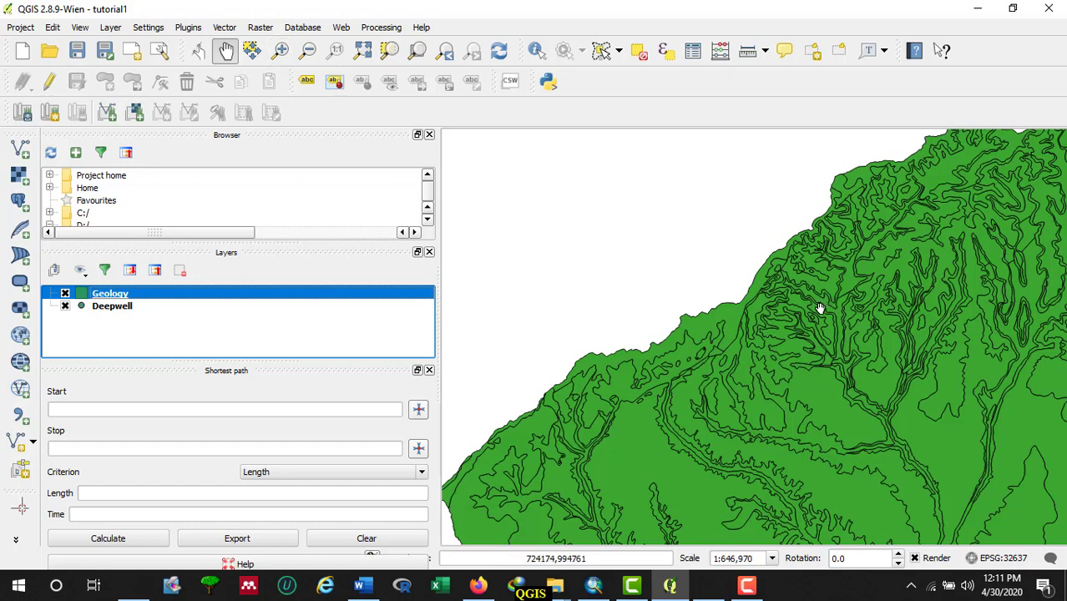
Step: Zoom into part of the Geology polygons, zoom out twice, then pan the study area
{"action": "left_click", "coordinate": [281, 52]}
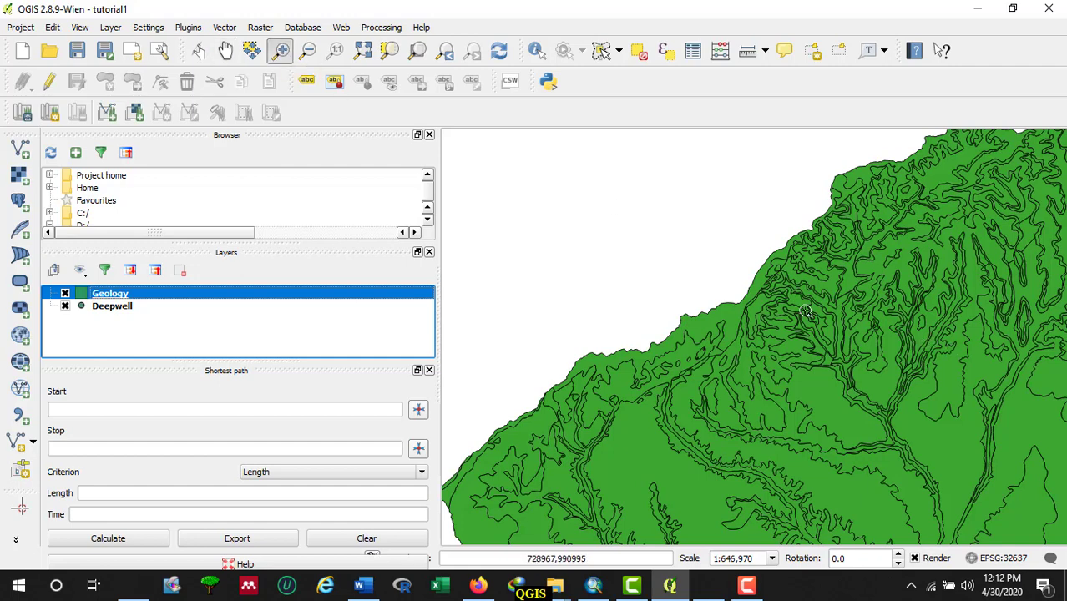
{"action": "left_click_drag", "start_coordinate": [765, 298], "coordinate": [886, 369]}
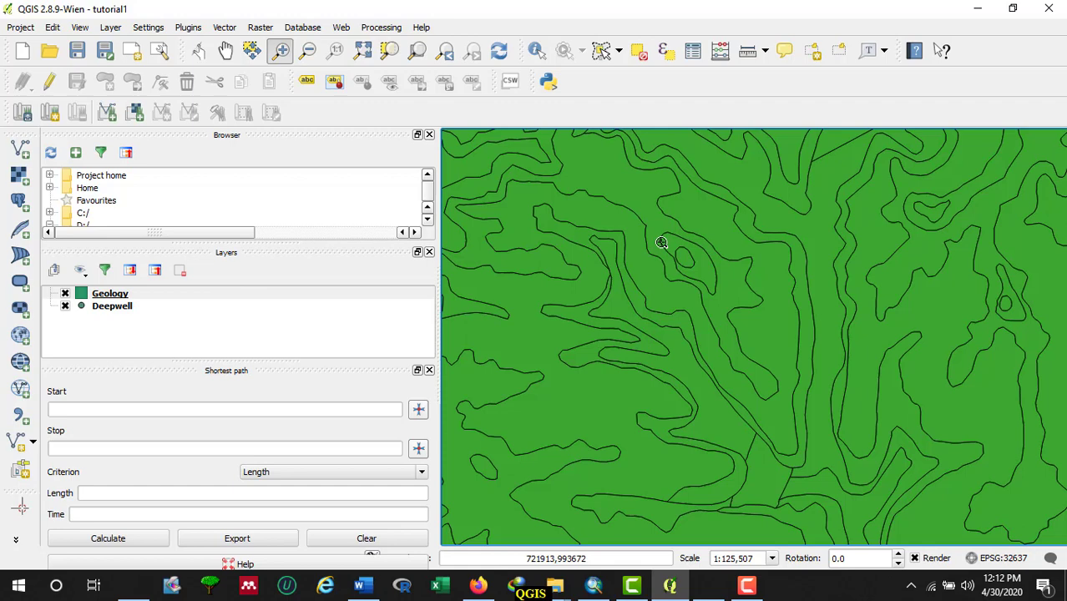
{"action": "left_click", "coordinate": [309, 52]}
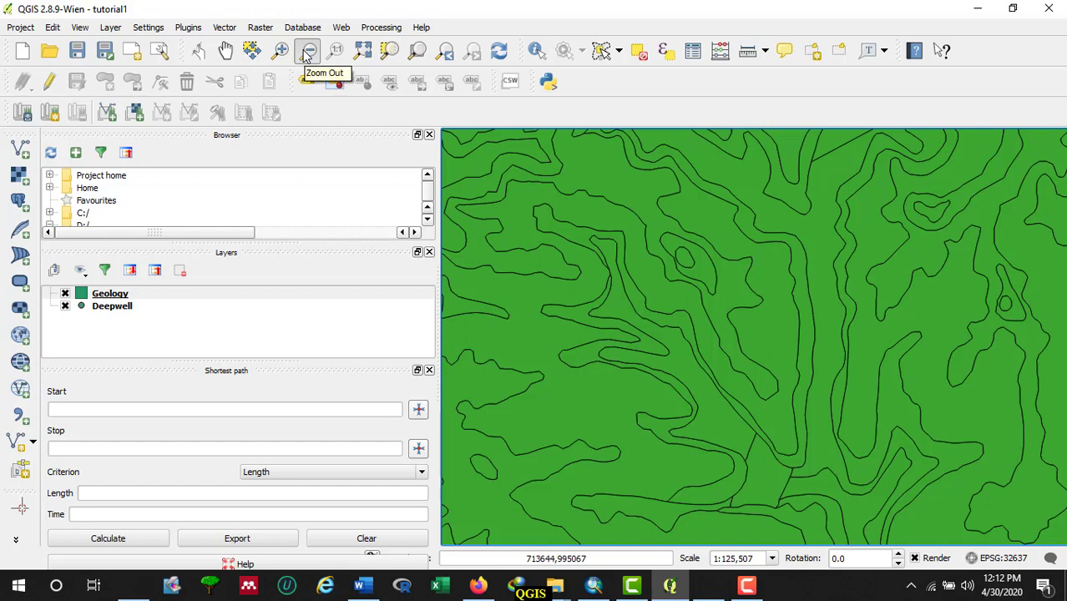
{"action": "left_click_drag", "start_coordinate": [649, 221], "coordinate": [799, 298]}
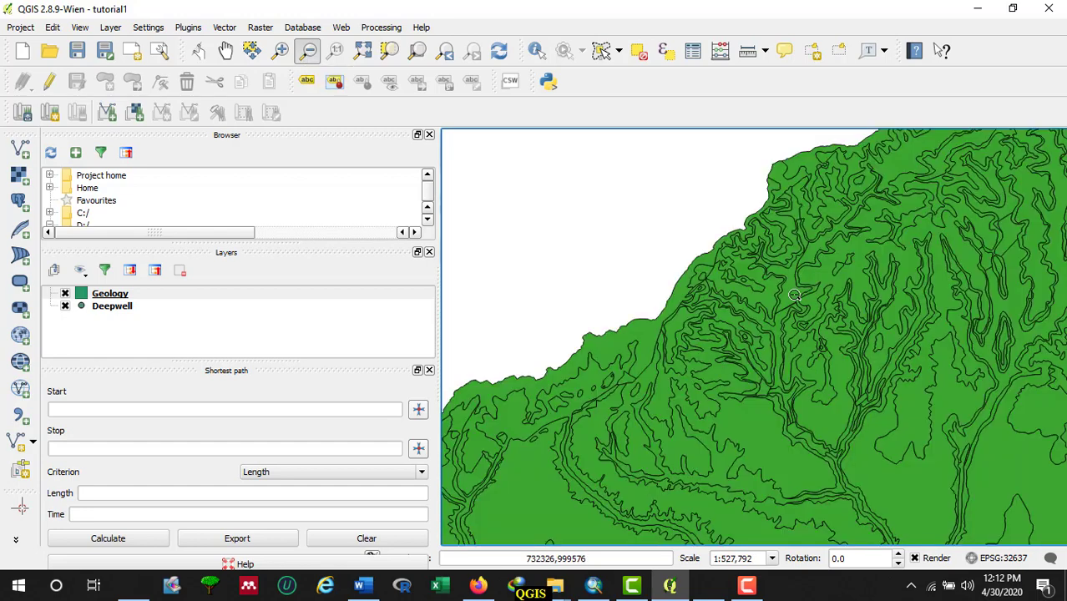
{"action": "left_click_drag", "start_coordinate": [733, 302], "coordinate": [764, 342]}
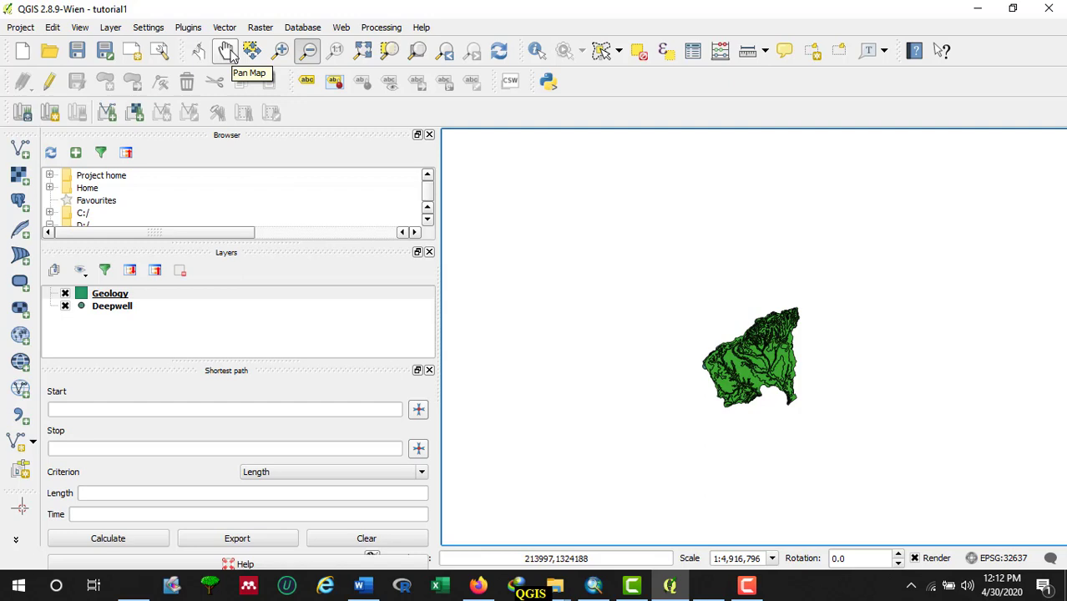
{"action": "left_click", "coordinate": [226, 51]}
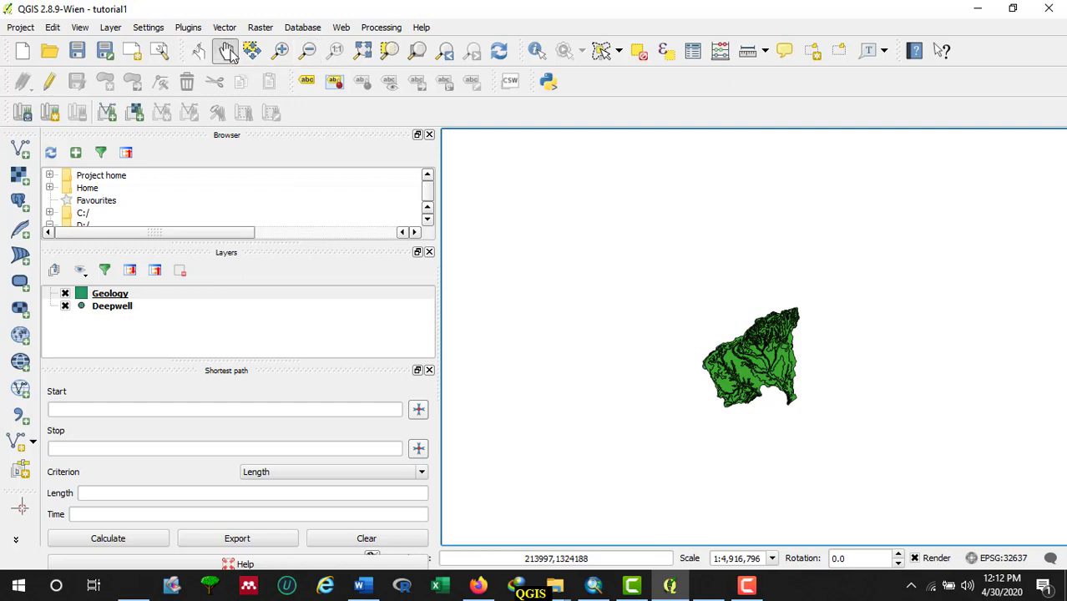
{"action": "mouse_move", "coordinate": [761, 354]}
{"action": "left_mouse_down"}
{"action": "mouse_move", "coordinate": [902, 255]}
{"action": "mouse_move", "coordinate": [603, 288]}
{"action": "mouse_move", "coordinate": [929, 236]}
{"action": "mouse_move", "coordinate": [618, 303]}
{"action": "mouse_move", "coordinate": [786, 233]}
{"action": "mouse_move", "coordinate": [669, 304]}
{"action": "left_mouse_up"}
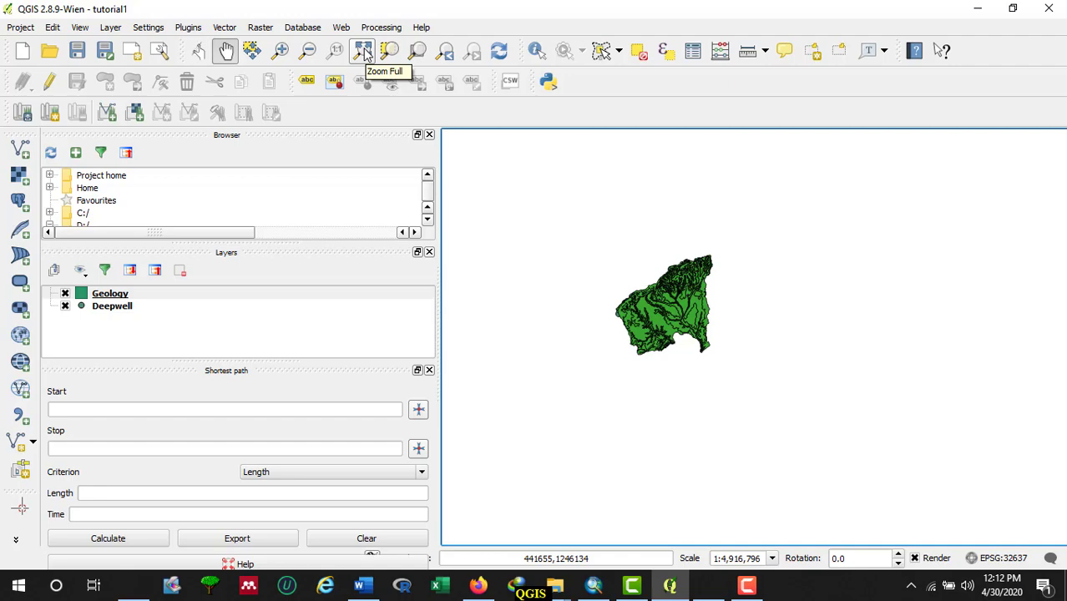
Step: Zoom to full extent, then toggle Geology off and on to check the Deepwell points
{"action": "left_click", "coordinate": [364, 53]}
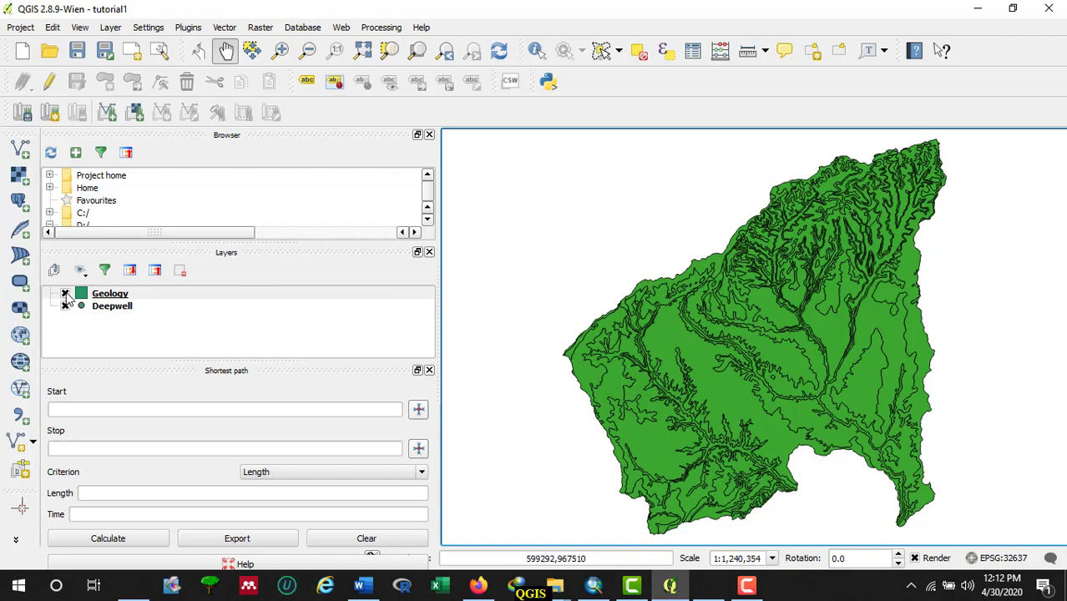
{"action": "left_click", "coordinate": [65, 293]}
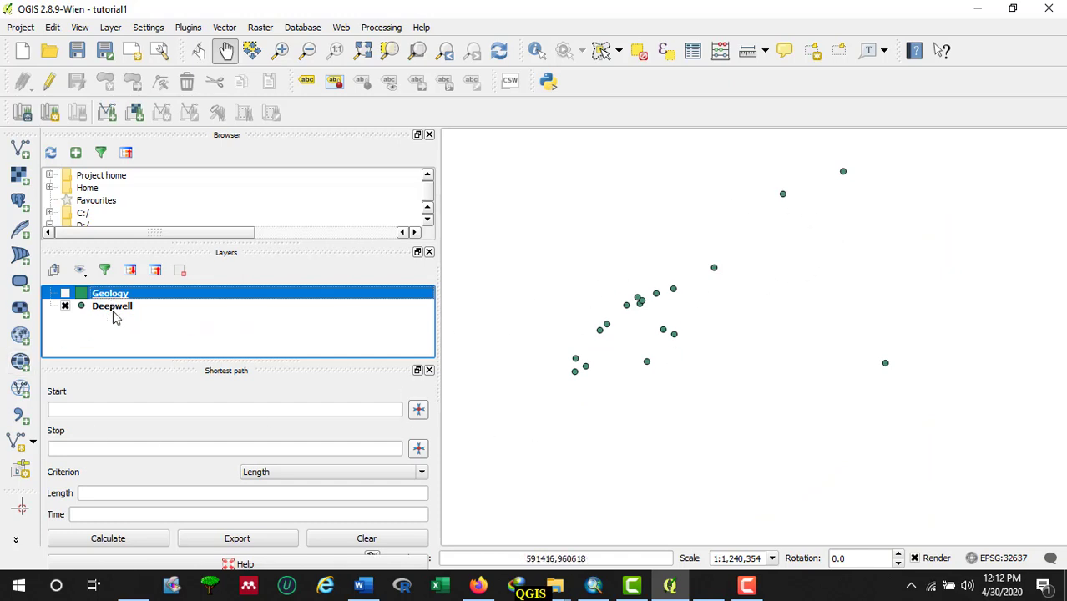
{"action": "left_click", "coordinate": [65, 293]}
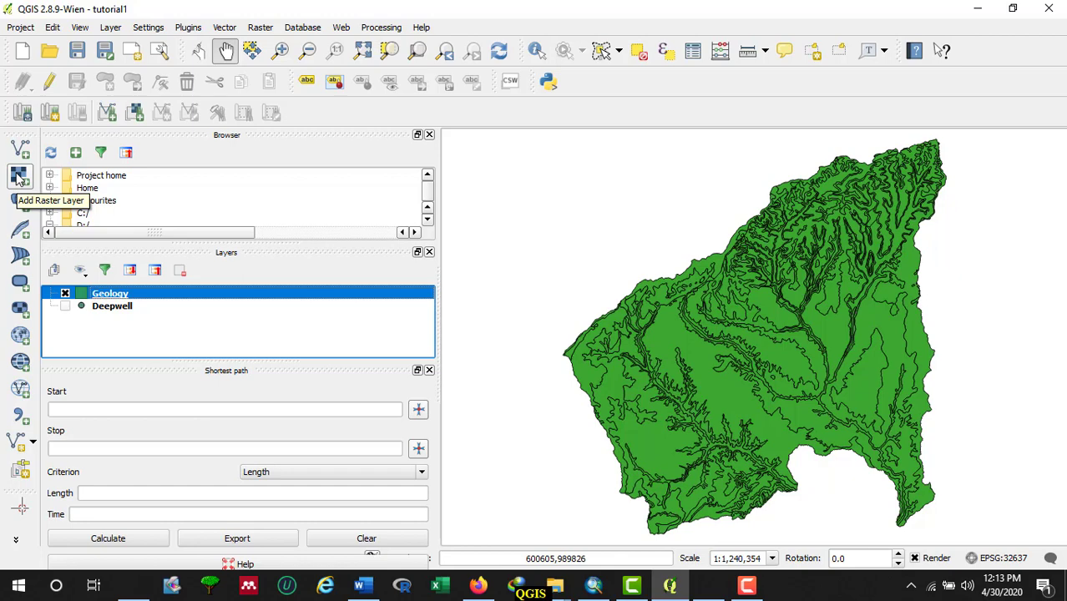
Step: Add LULC.tif from Desktop > QGIS1 > EXERCISE 1 as a raster layer
{"action": "left_click", "coordinate": [18, 177]}
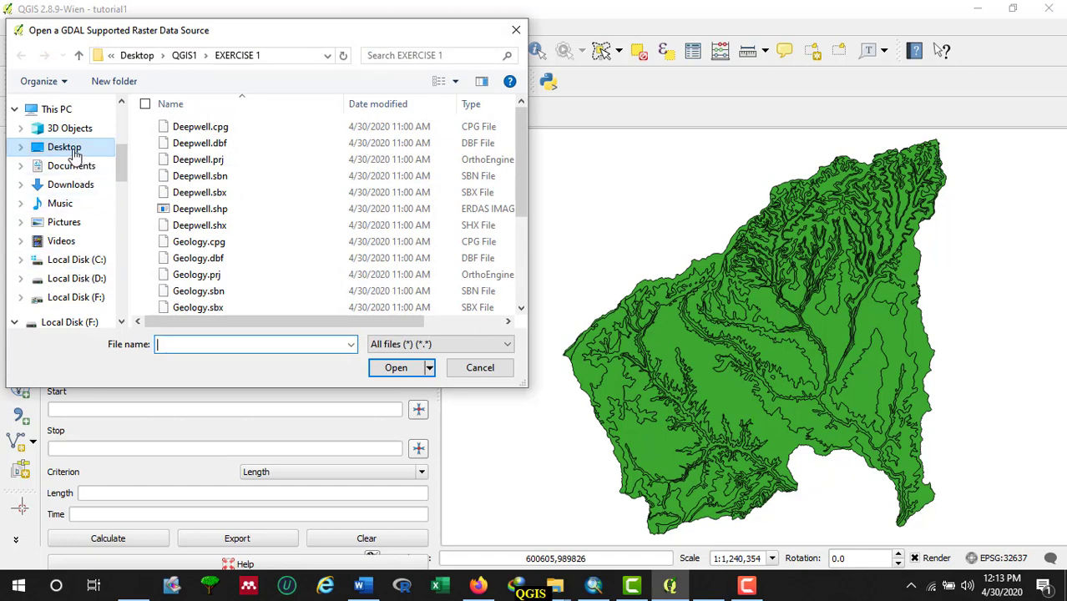
{"action": "left_click", "coordinate": [66, 148]}
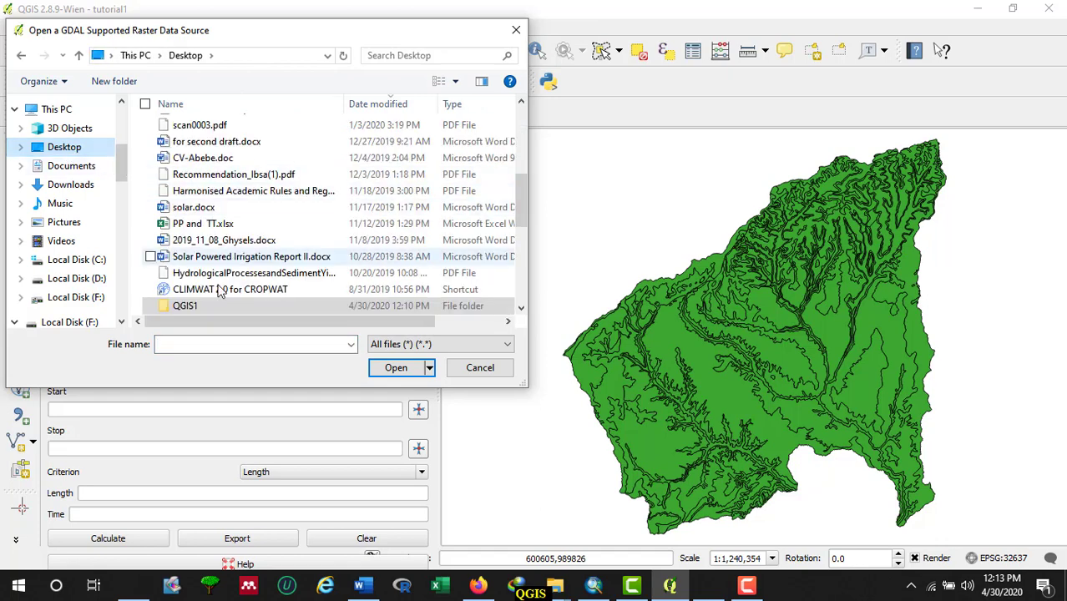
{"action": "double_click", "coordinate": [200, 306]}
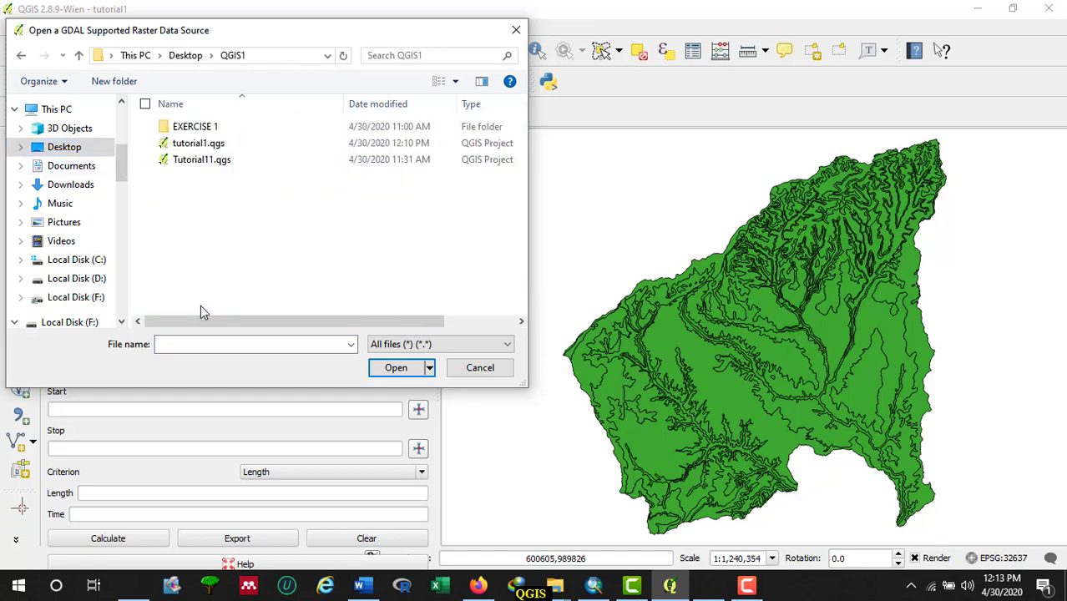
{"action": "double_click", "coordinate": [211, 129]}
{"action": "scroll", "coordinate": [215, 238], "scroll_direction": "down", "scroll_amount": 3}
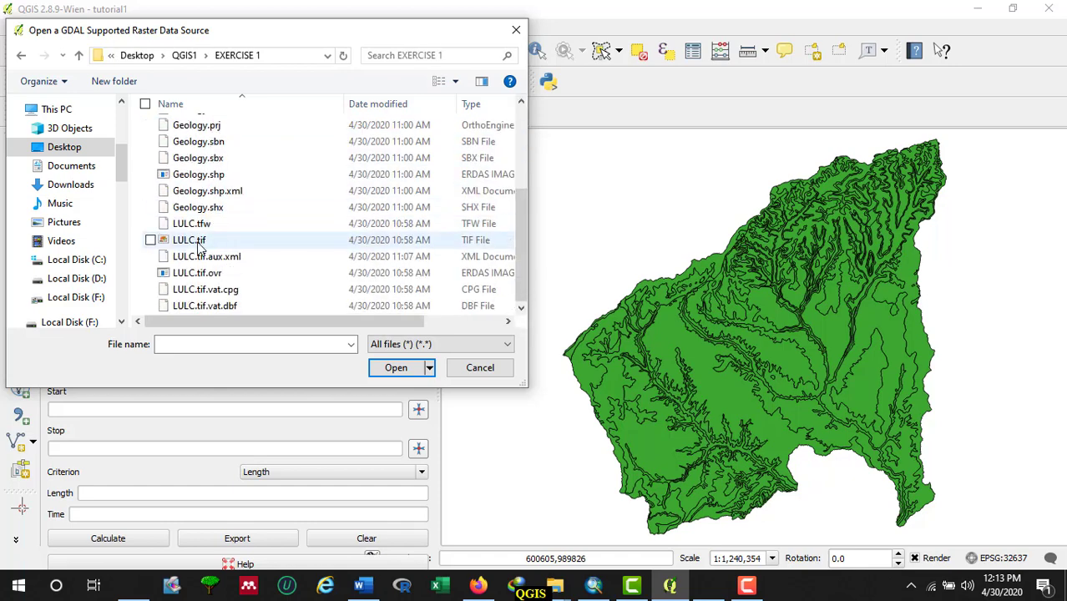
{"action": "mouse_move", "coordinate": [189, 240]}
{"action": "left_click", "coordinate": [201, 242]}
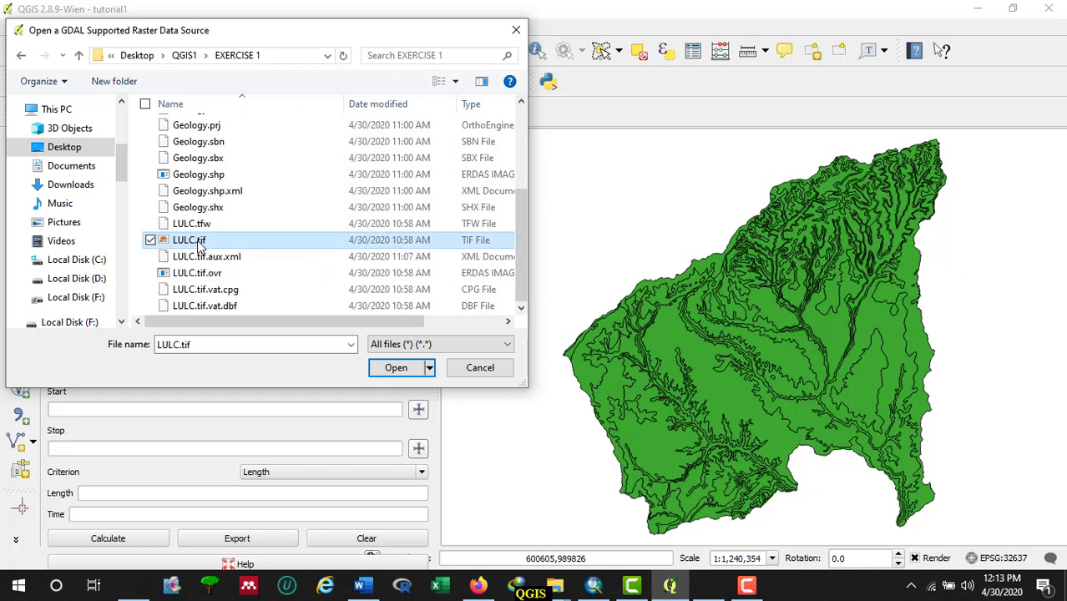
{"action": "left_click", "coordinate": [391, 370]}
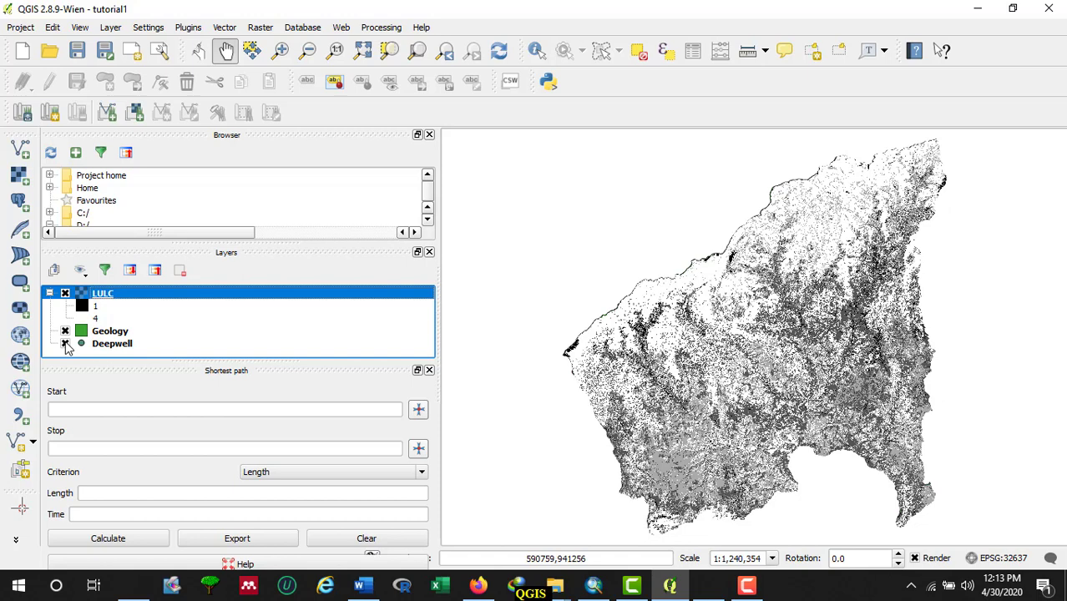
{"action": "left_click", "coordinate": [65, 293]}
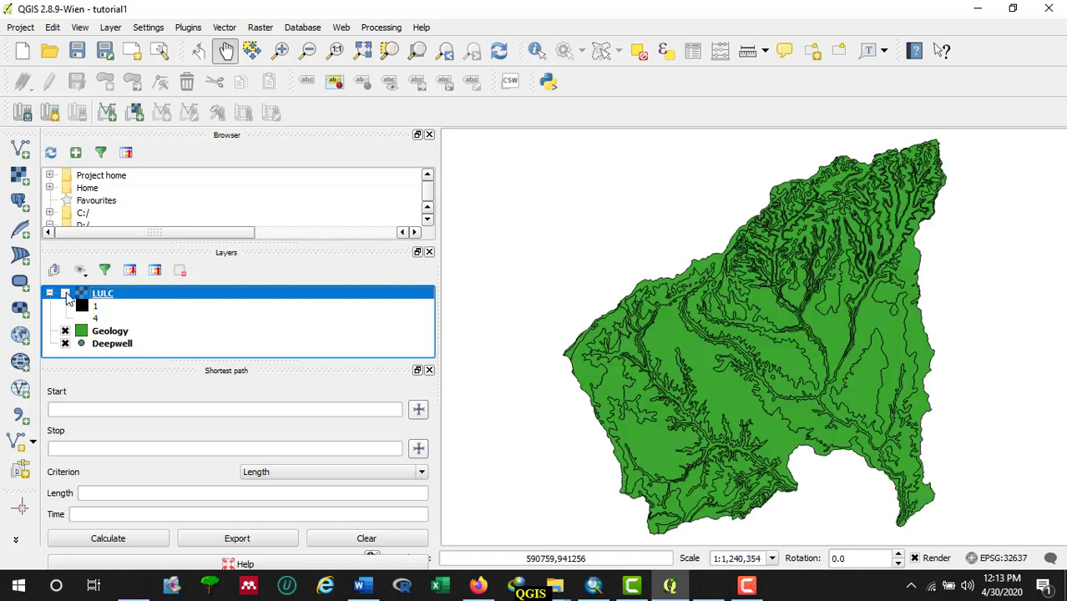
{"action": "left_click", "coordinate": [65, 332]}
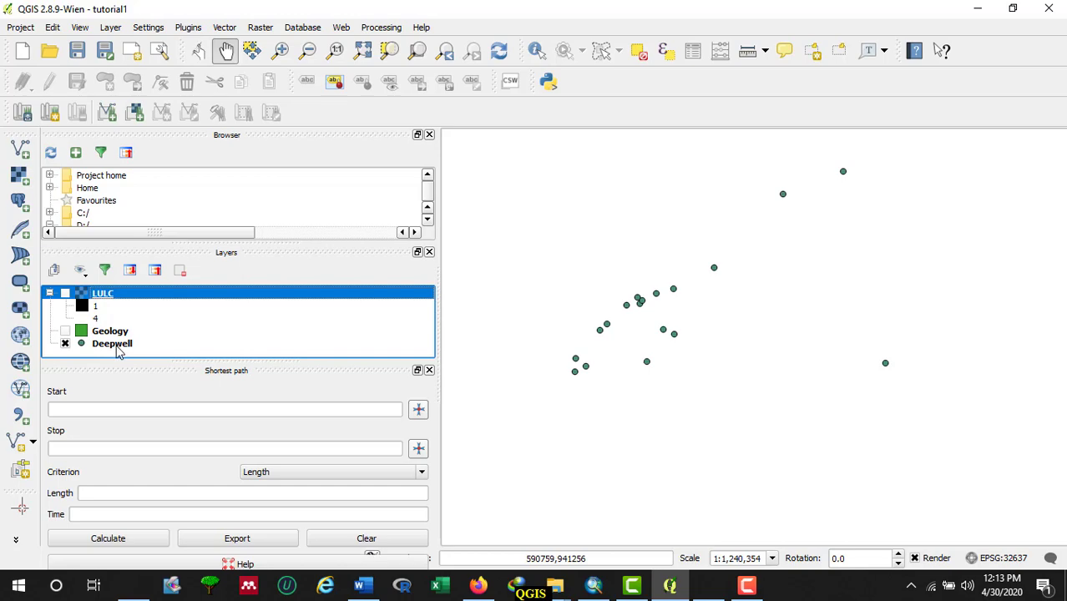
{"action": "left_click", "coordinate": [65, 332]}
{"action": "left_click", "coordinate": [66, 294]}
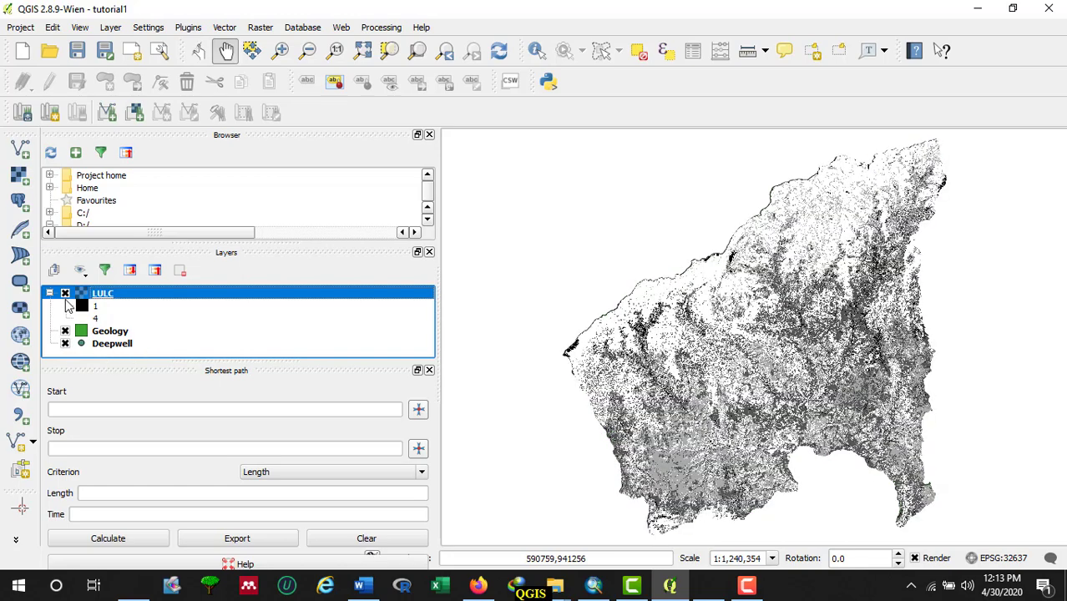